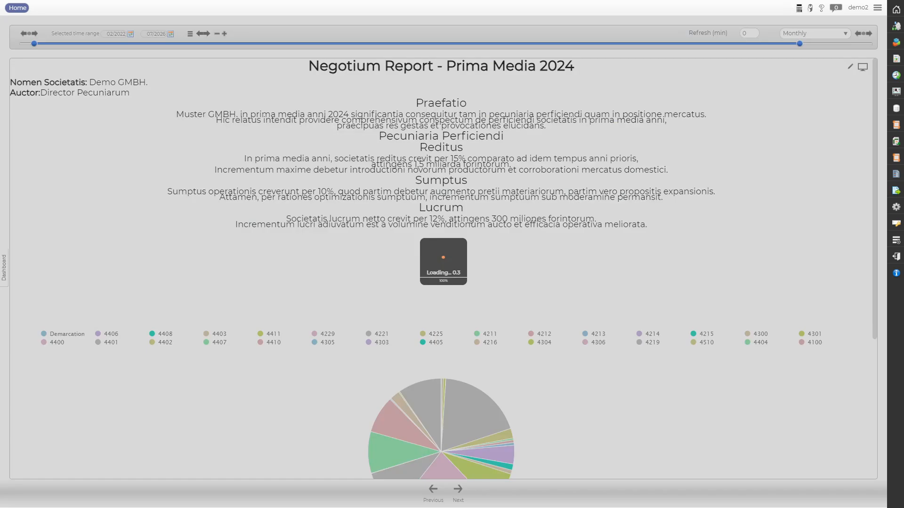
Look through the dashboard report, the chat's user list and the calculator, and close the latter two
scroll(444, 269, down, 5)
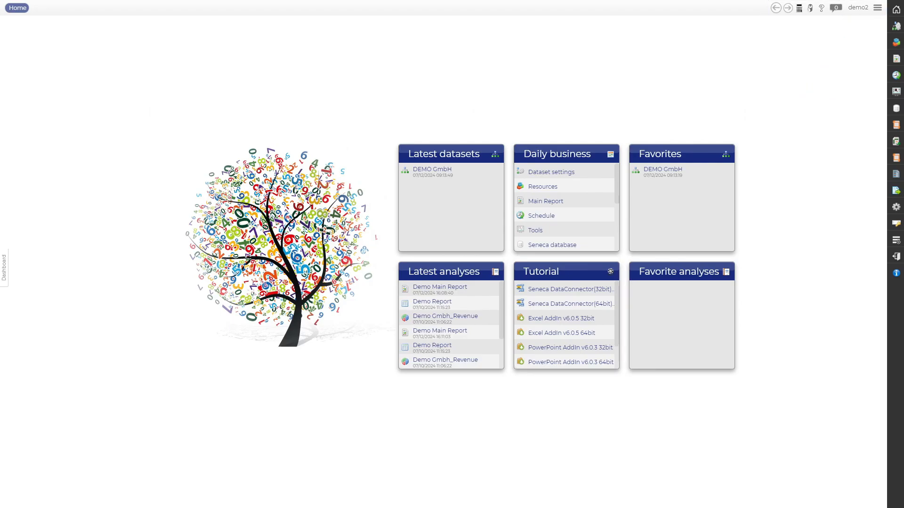
click(835, 8)
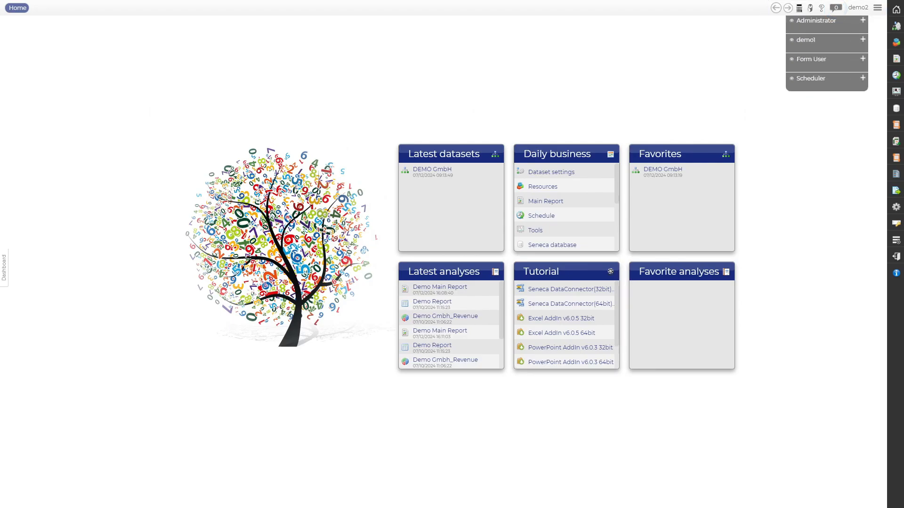
click(836, 7)
click(799, 8)
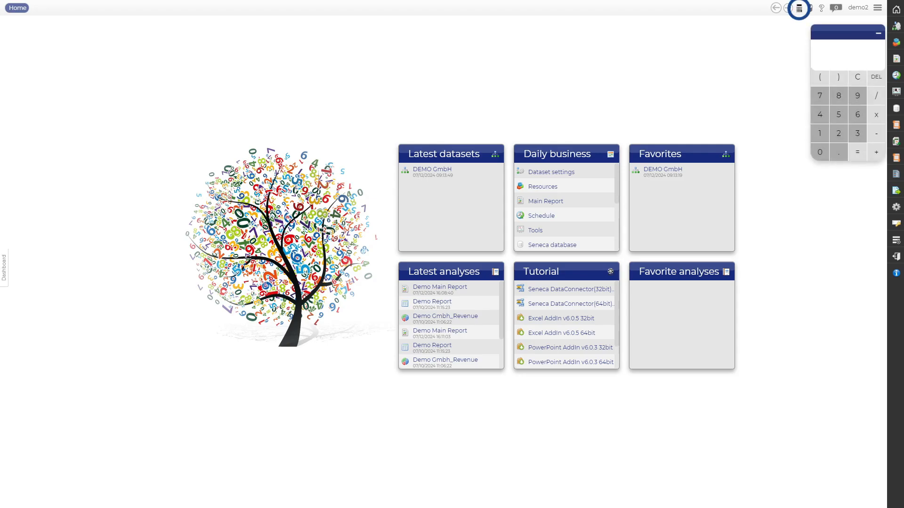
click(799, 8)
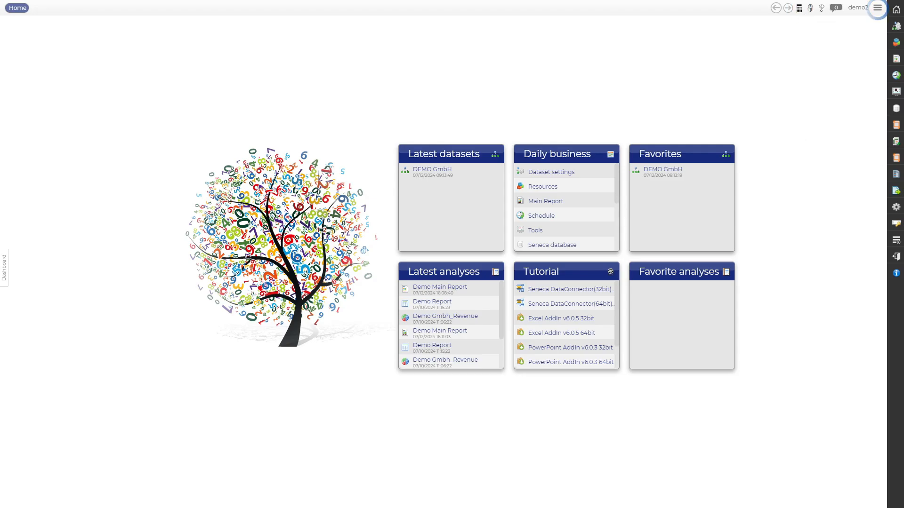
click(877, 8)
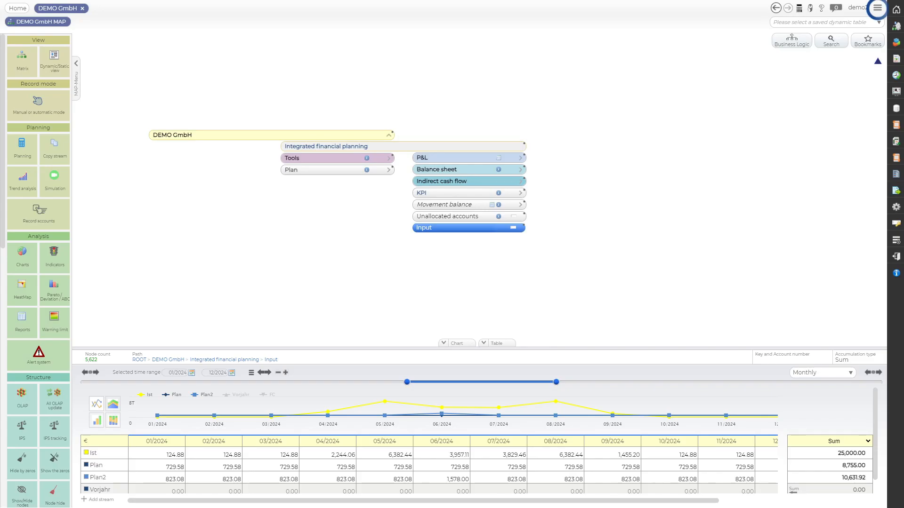
Set the Plan value of the Input node for 04/2024 to 578
click(327, 466)
text(578)
key(Return)
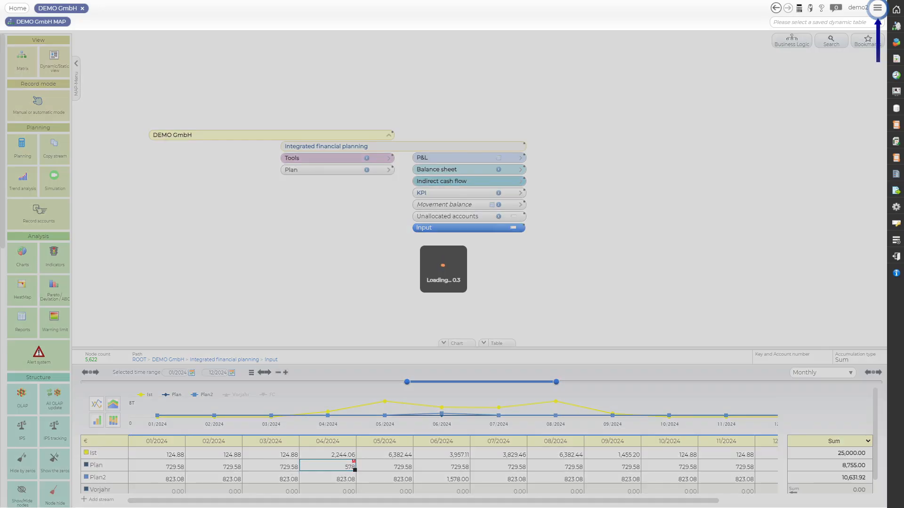
Return to the start page and select the DEMO GmbH dataset in the dataset settings
click(877, 7)
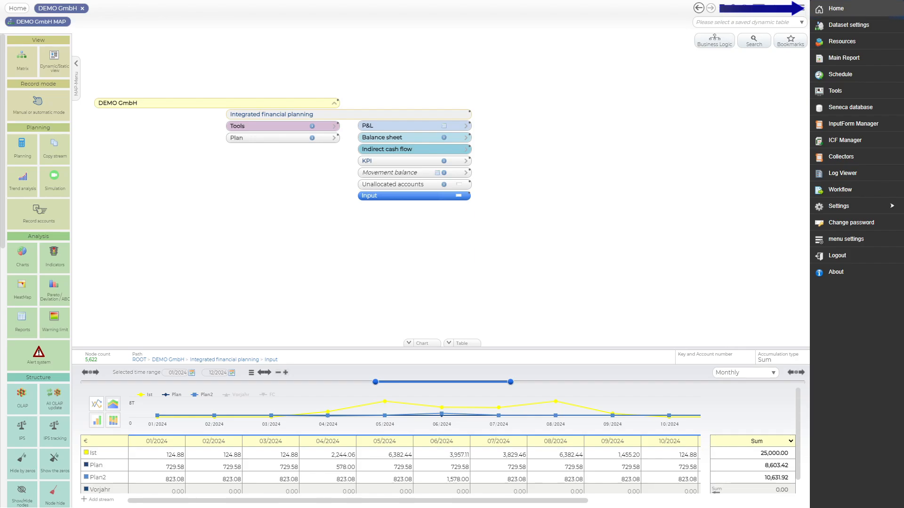
click(836, 8)
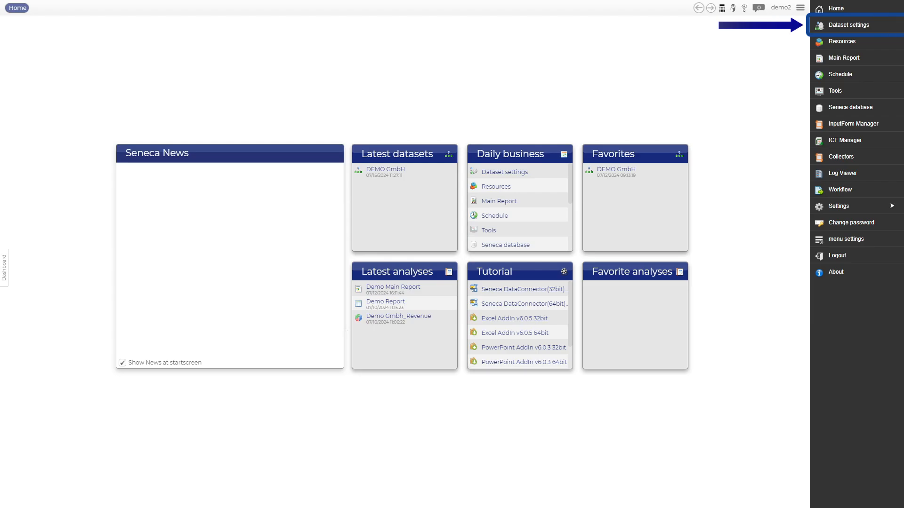
click(849, 25)
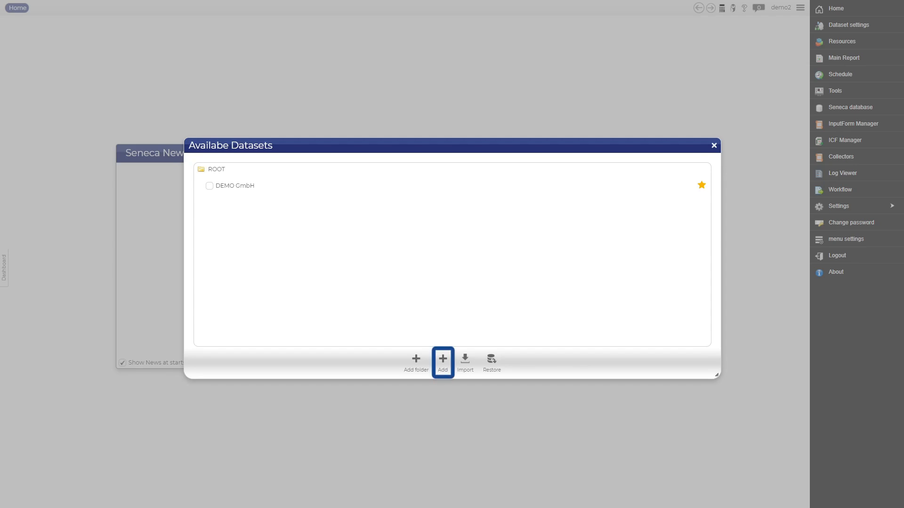
click(210, 186)
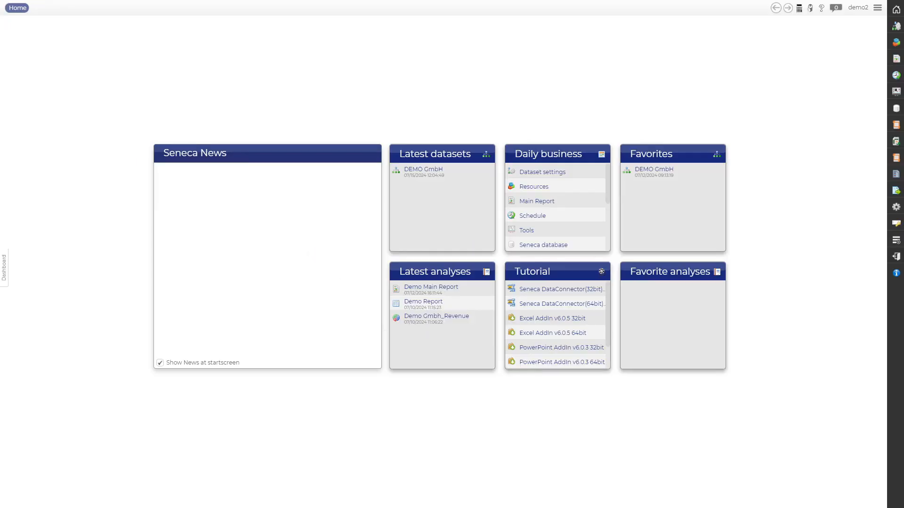
Look through the Main Report, Alert system and Import categories in the resources
click(897, 42)
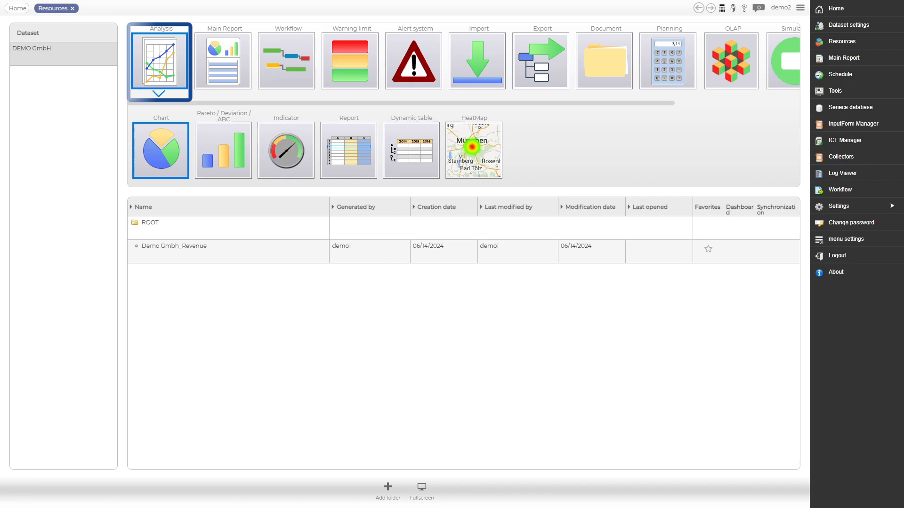
click(223, 60)
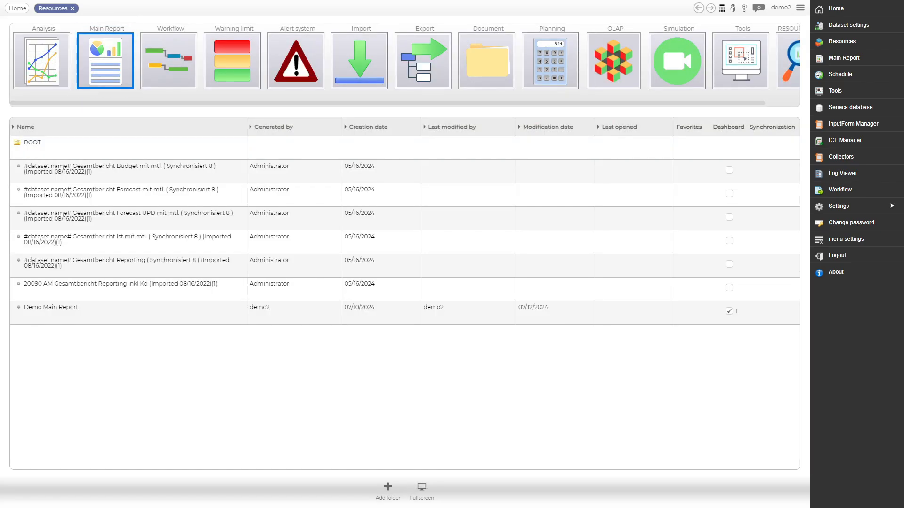
click(413, 61)
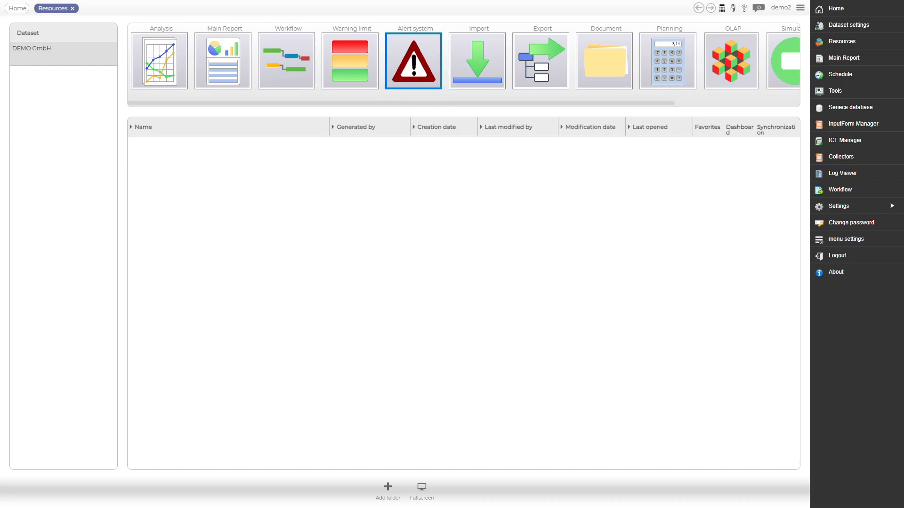
click(477, 60)
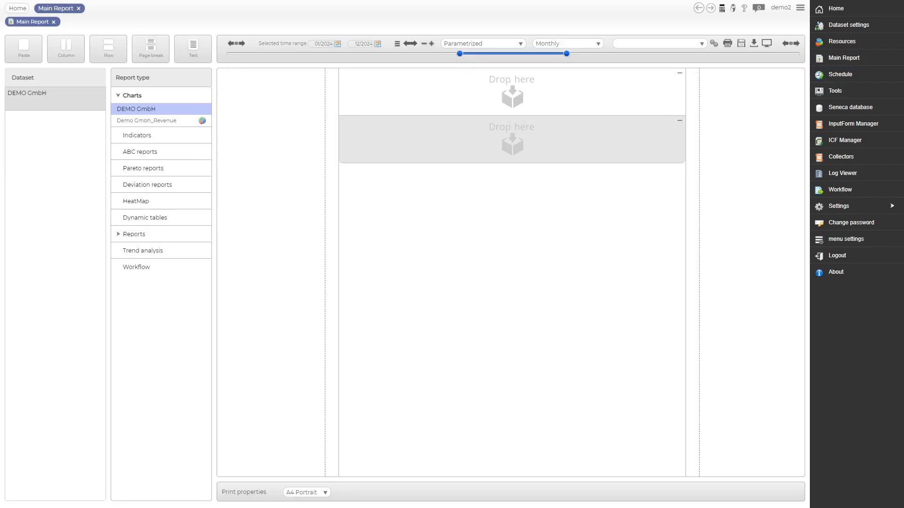
Place the Demo Gmbh_Revenue chart in the main report's first row and a text element reading "Praefatio" in the second
drag(160, 121, 493, 98)
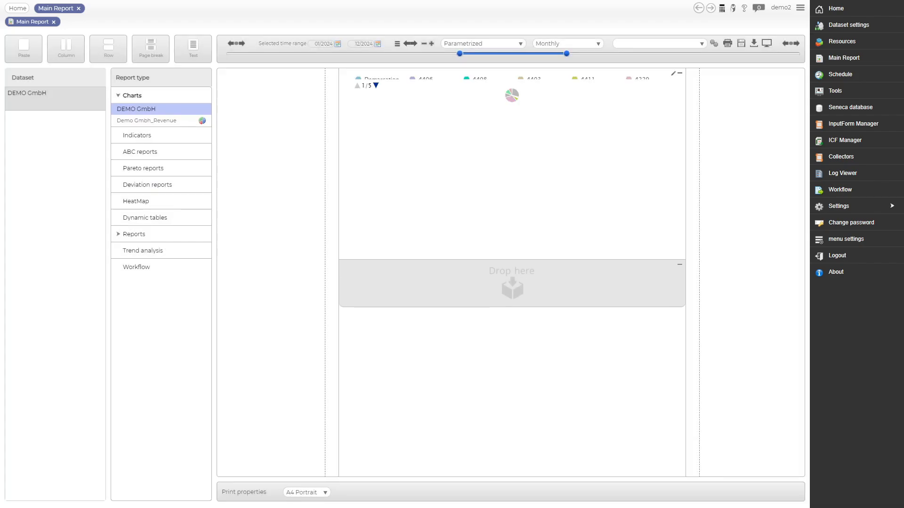
mouse_move(193, 48)
mouse_down()
mouse_move(484, 226)
mouse_move(508, 299)
mouse_up()
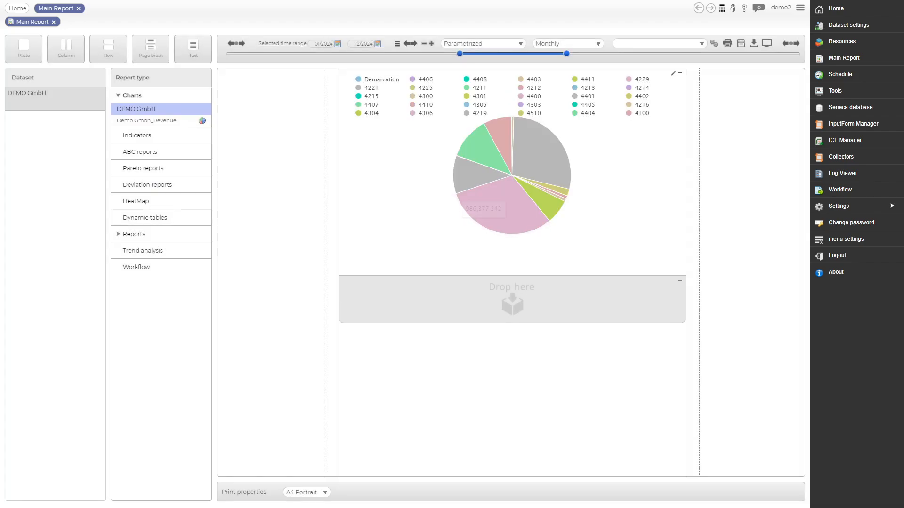
text(Praefatio)
key(ctrl+a)
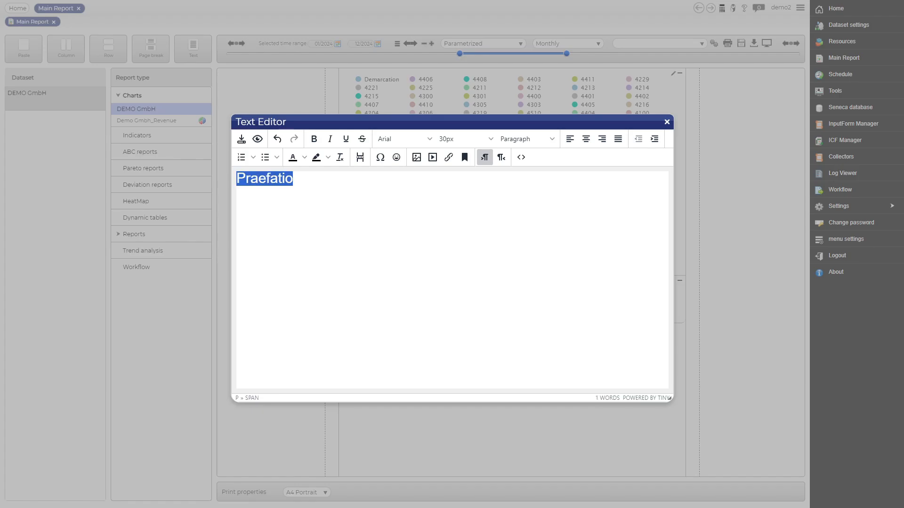
Centre the Praefatio heading, add a centred paragraph beginning "XYZ Ltd. in prima media anni 2024" below it, and save the text
key(ctrl+e)
key(Return)
text(XYZ Ltd. in prima media anni 2024 significantia consequitur tam in pecuniaria perficiendi quam in positione mercatus. Hic relatus intendit providere comprehensivum conspectum de perficiendi societatis in prima media anni, praecipuas res gestas et provocationes elucidans.)
click(425, 178)
key(Return)
drag(424, 250, 236, 232)
click(586, 139)
click(241, 139)
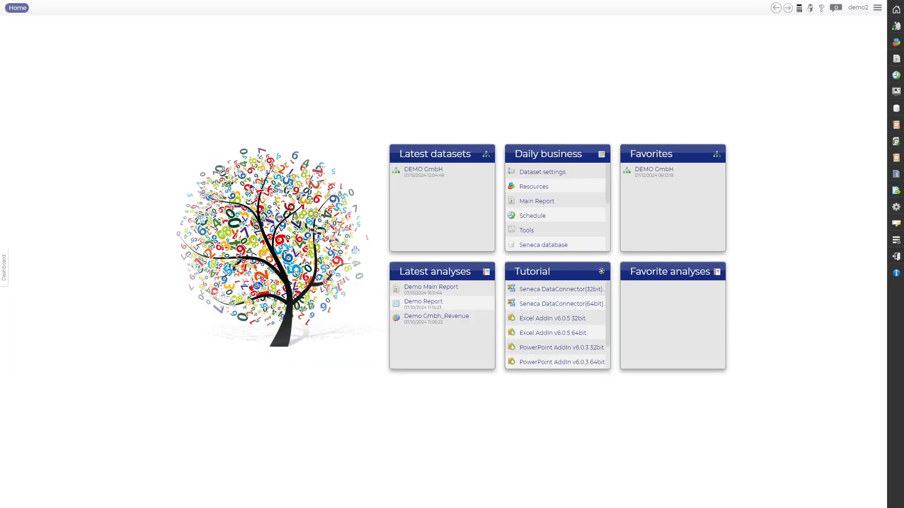
Create a new schedule and move the start of its time range to an earlier month
mouse_move(896, 91)
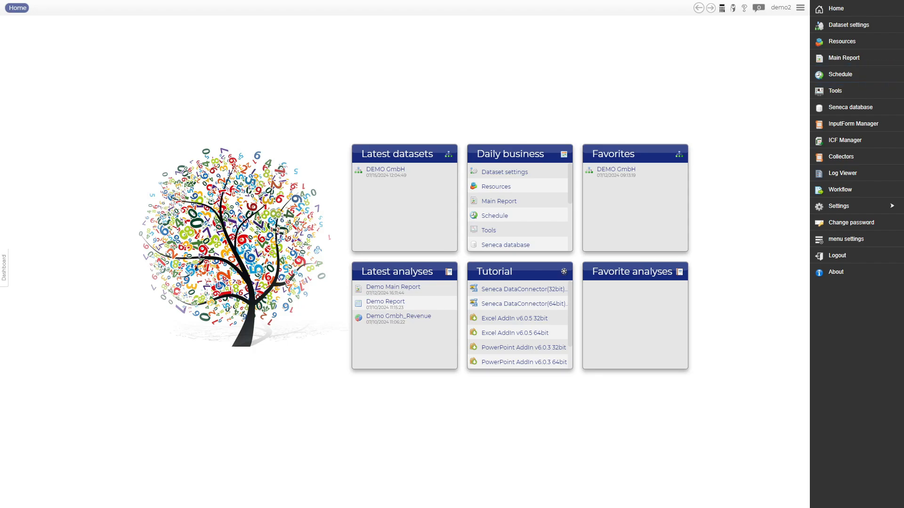
click(841, 74)
click(470, 396)
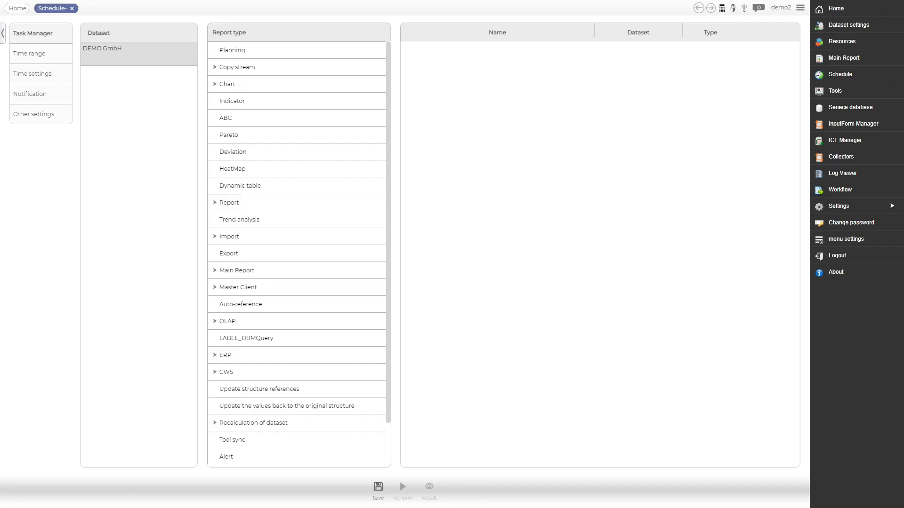
click(29, 54)
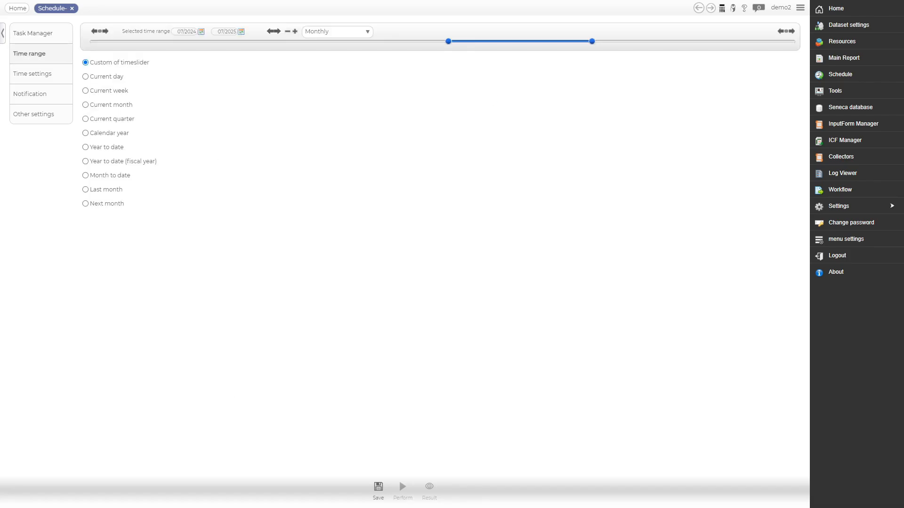
drag(448, 41, 377, 42)
Make the schedule recur weekly on Tuesday and choose its execution time
click(32, 74)
click(168, 33)
click(150, 52)
click(163, 71)
click(143, 89)
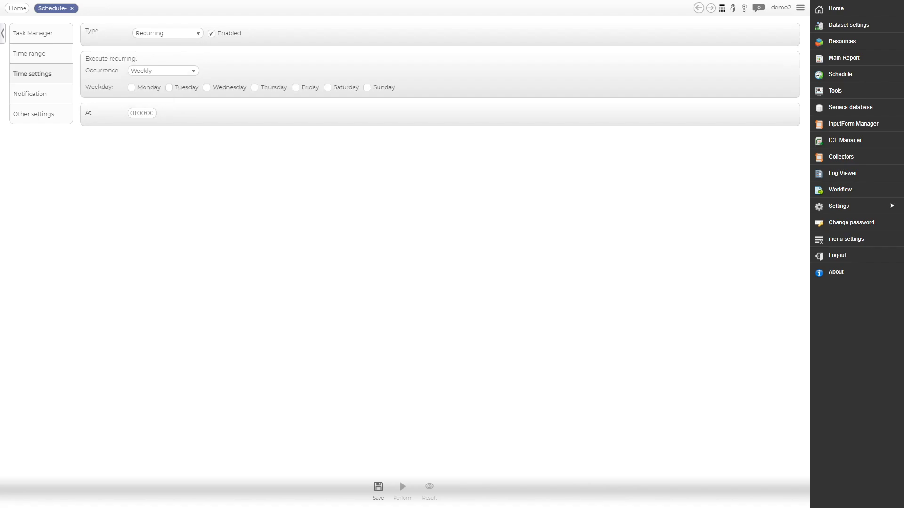
click(169, 87)
click(144, 113)
click(211, 186)
Add Form User and demo1 as e-mail recipients of the schedule's notification
click(30, 94)
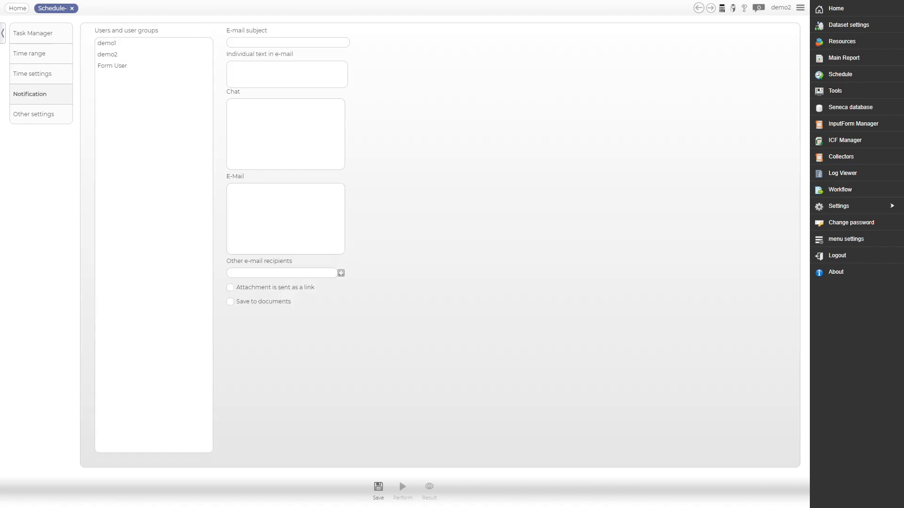
click(113, 66)
drag(112, 66, 283, 197)
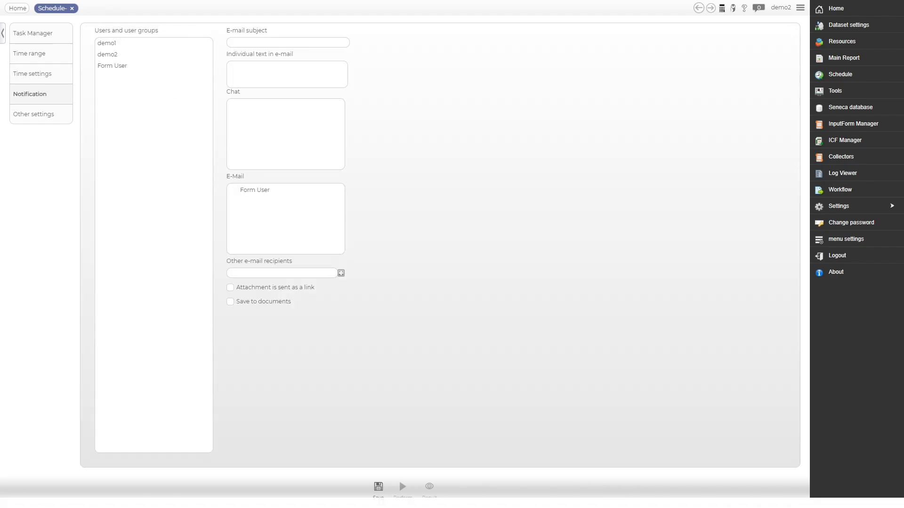
drag(106, 43, 283, 207)
Open the schedule's other settings and save the schedule under the name Sample
click(34, 114)
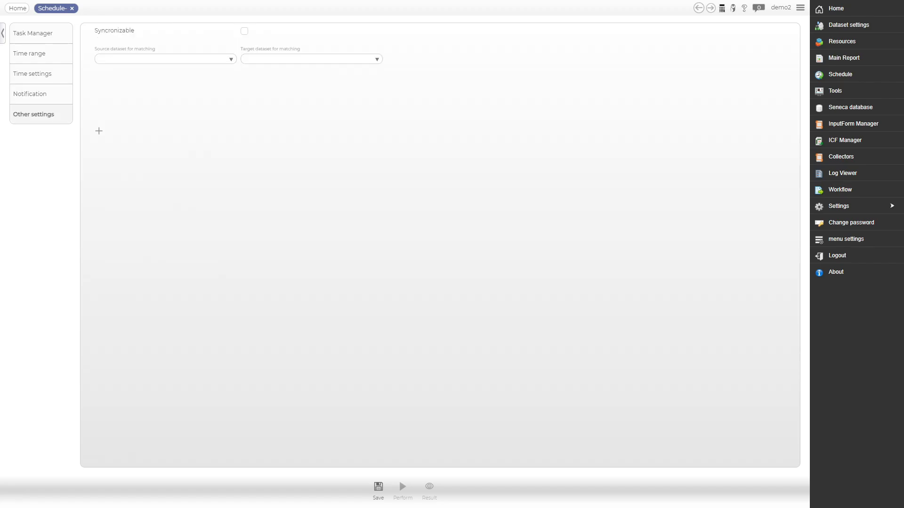
click(378, 490)
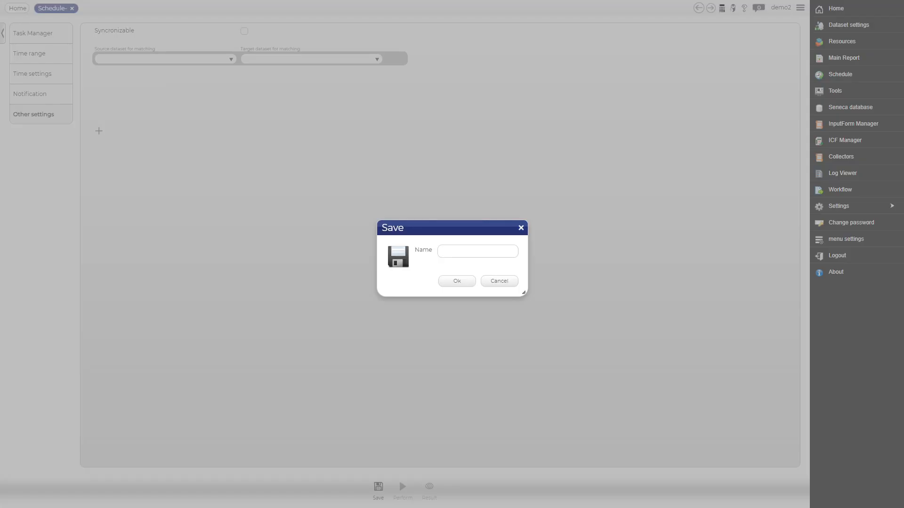
text(Sample)
key(Return)
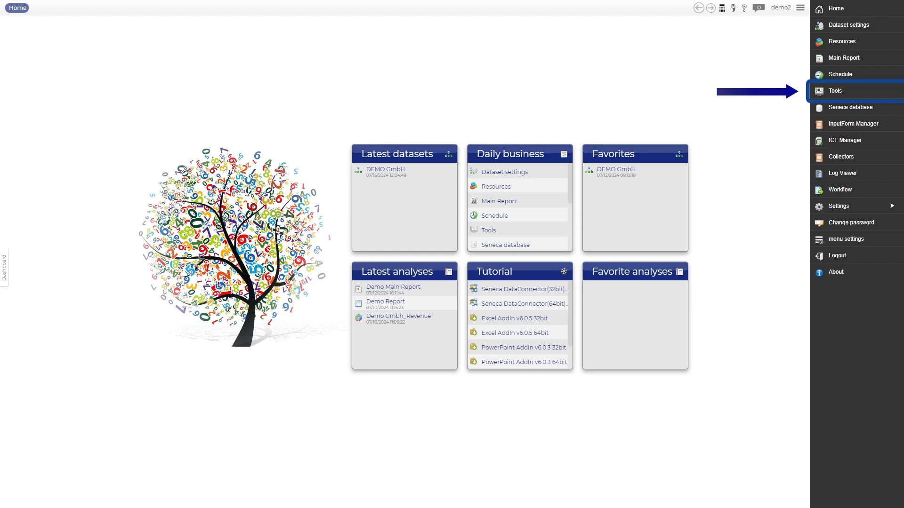
Open the tools, and choose Demo as the data connection in the Seneca database
click(836, 91)
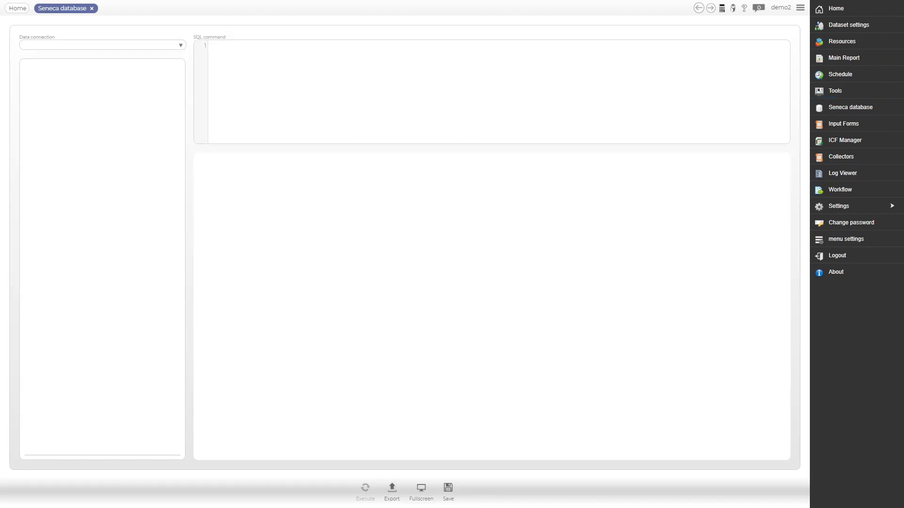
click(102, 45)
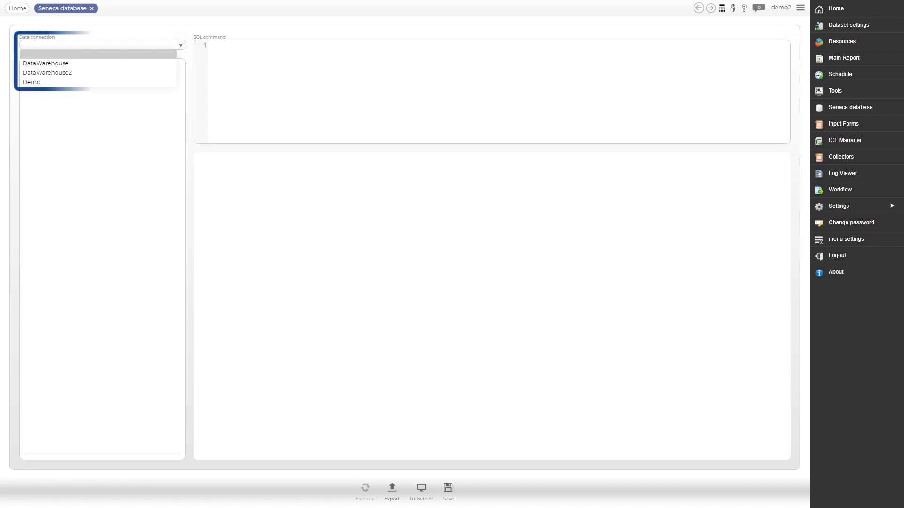
click(32, 82)
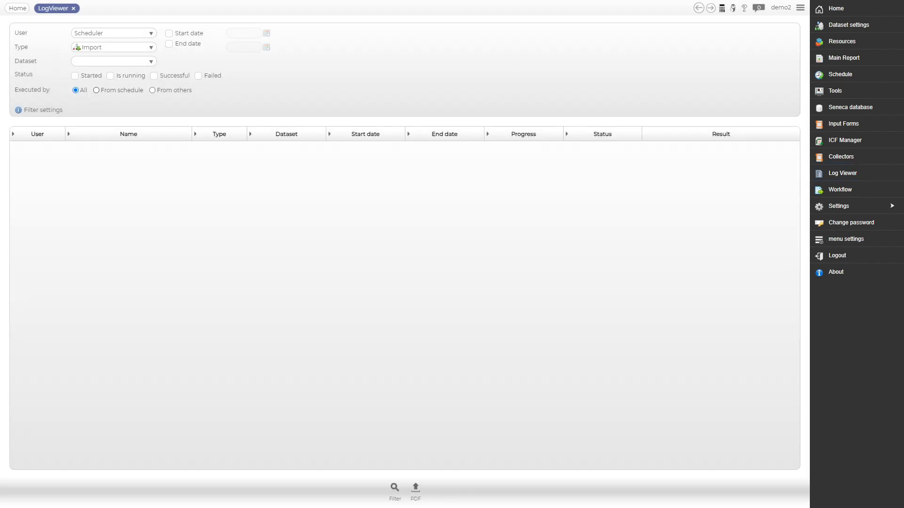
Set the log viewer's type filter to Chart and choose a dataset to filter by
click(151, 48)
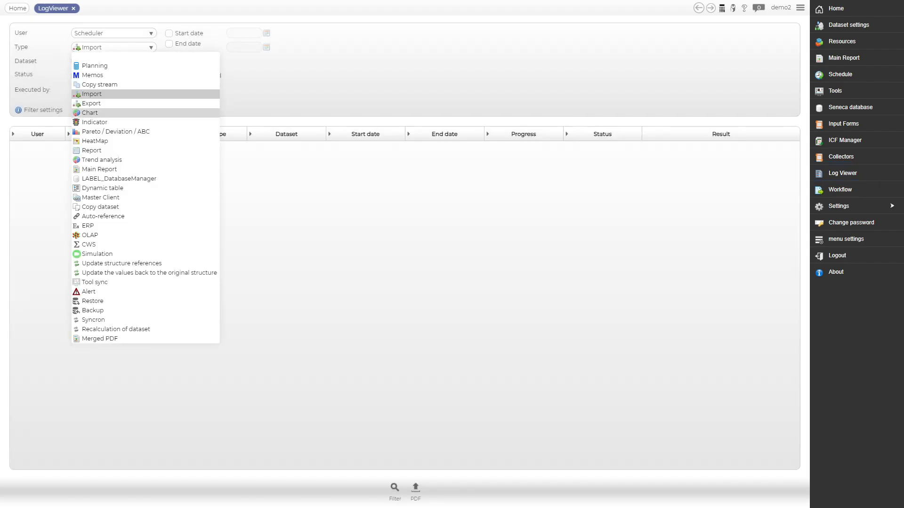
click(91, 113)
click(151, 61)
click(94, 79)
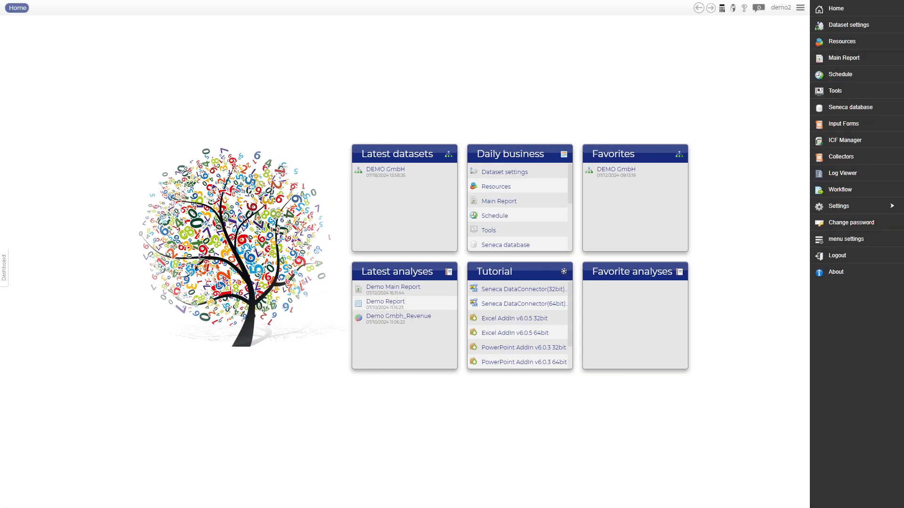
Create a new workflow, describe Task1 as "Example" and enter demo2 as the task owner
click(839, 189)
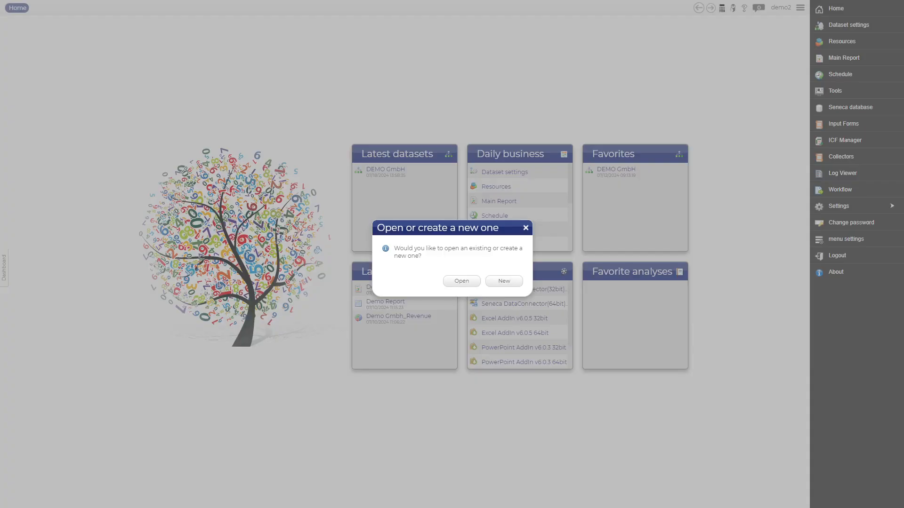
click(504, 281)
text(Example )
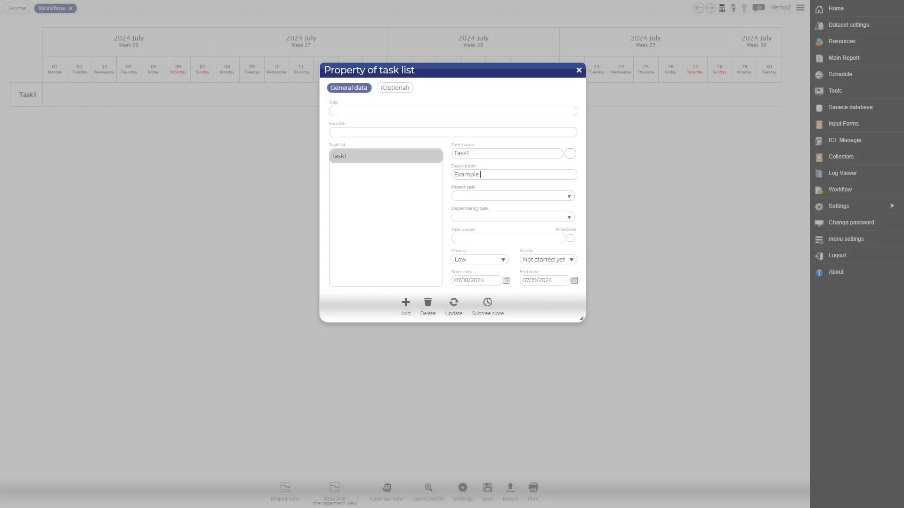
text(demo2)
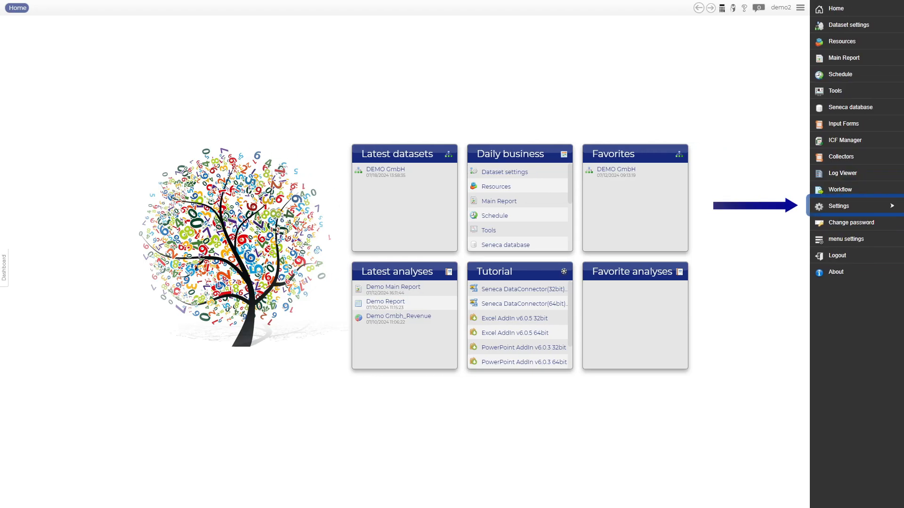
Open the settings, and enter the old password and a new password in the password change form
click(839, 206)
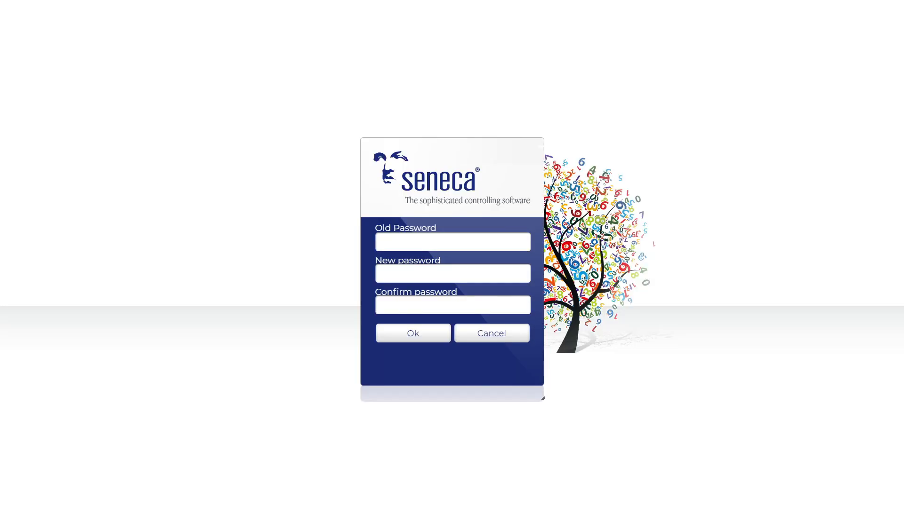
text(•••••••)
key(Tab)
text(••••••••••)
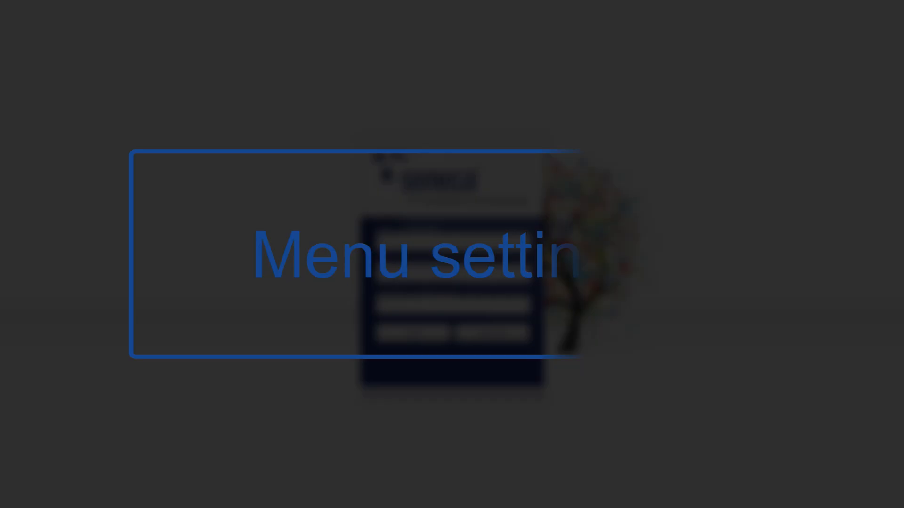